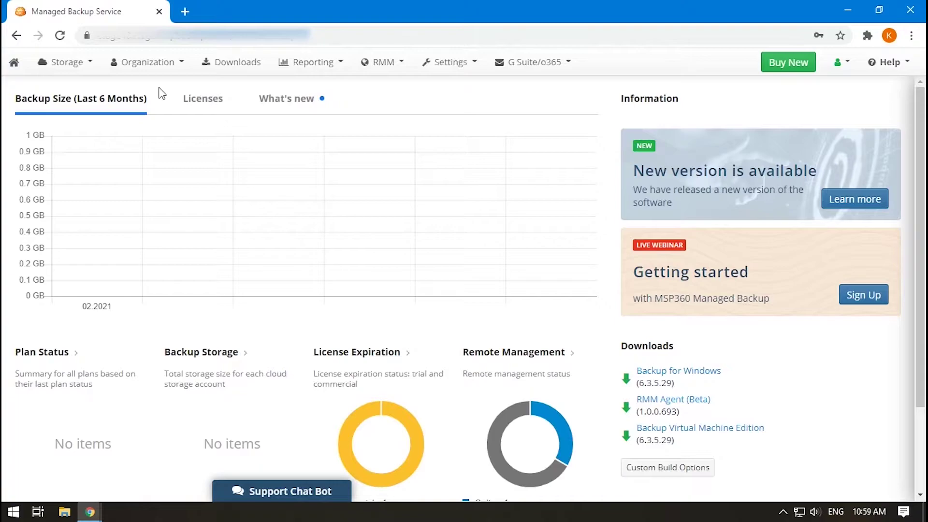
# Step: From Remote Management, open GRAIER-PC's backup plans and start a new VMware backup plan
pyautogui.click(390, 67)
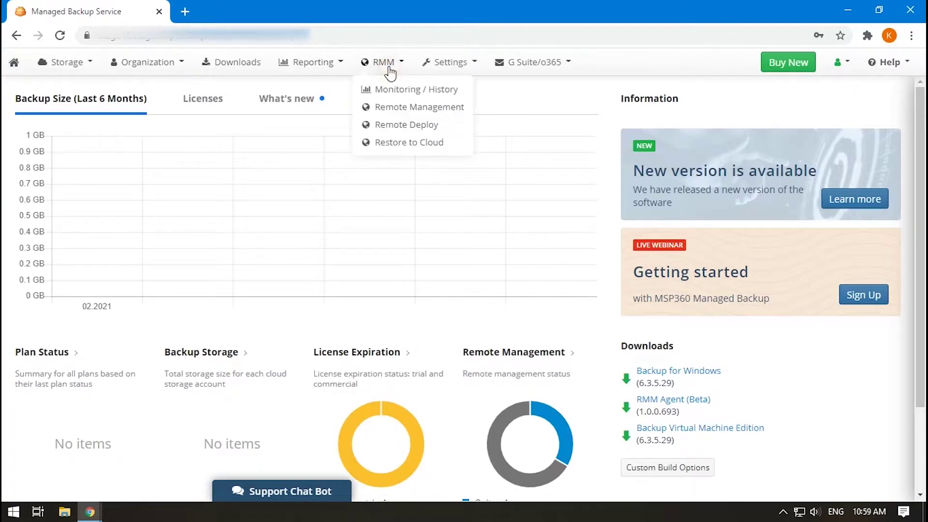
pyautogui.click(401, 108)
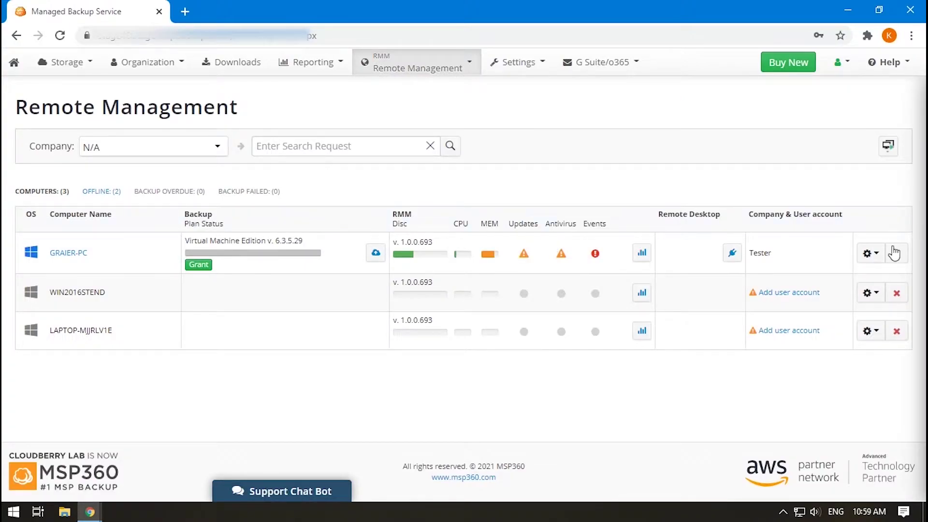
pyautogui.click(869, 255)
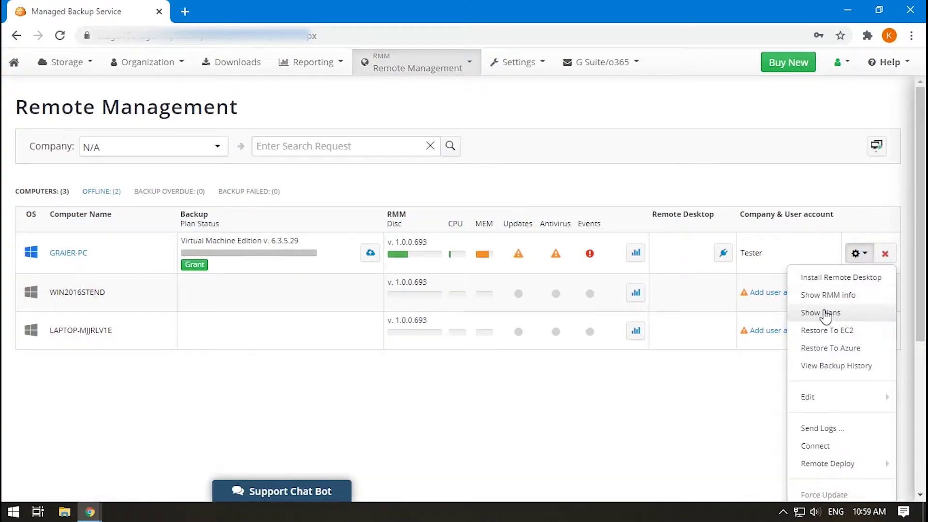
pyautogui.click(823, 313)
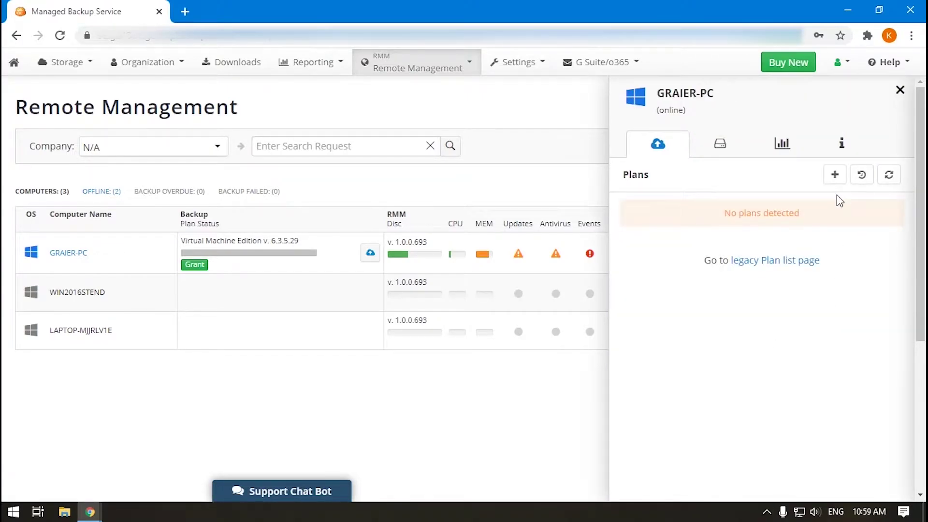
pyautogui.click(835, 175)
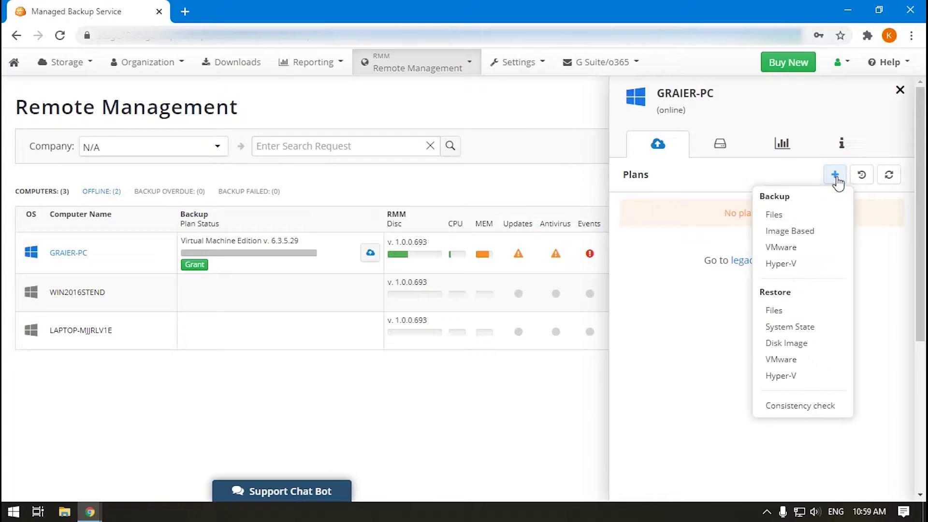
pyautogui.click(801, 249)
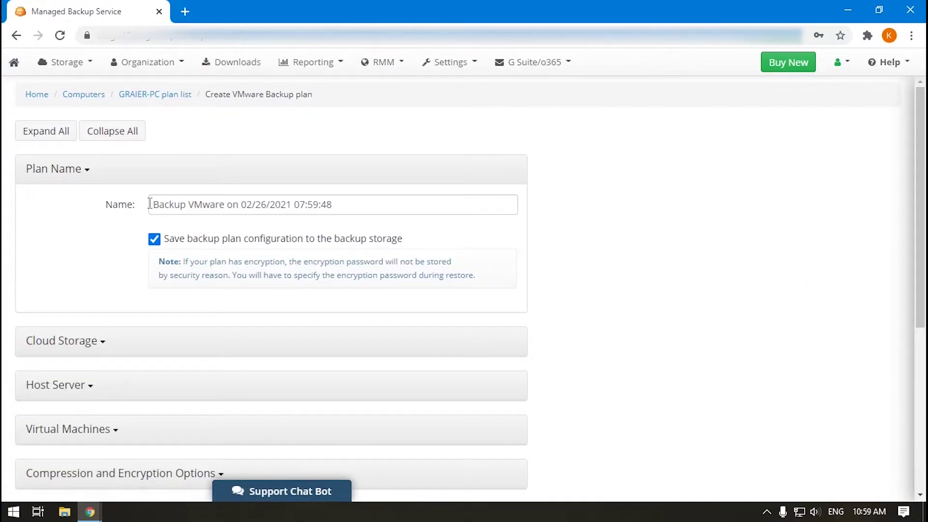
# Step: Replace the date in the plan name so it reads 'Backup VMware Test'
pyautogui.moveTo(188, 205); pyautogui.dragTo(432, 200)
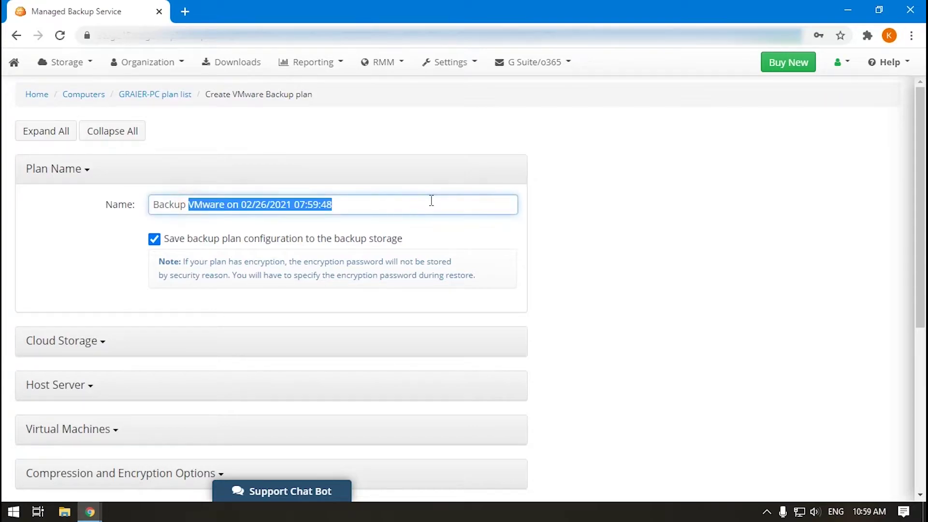
pyautogui.write('VMware Test')
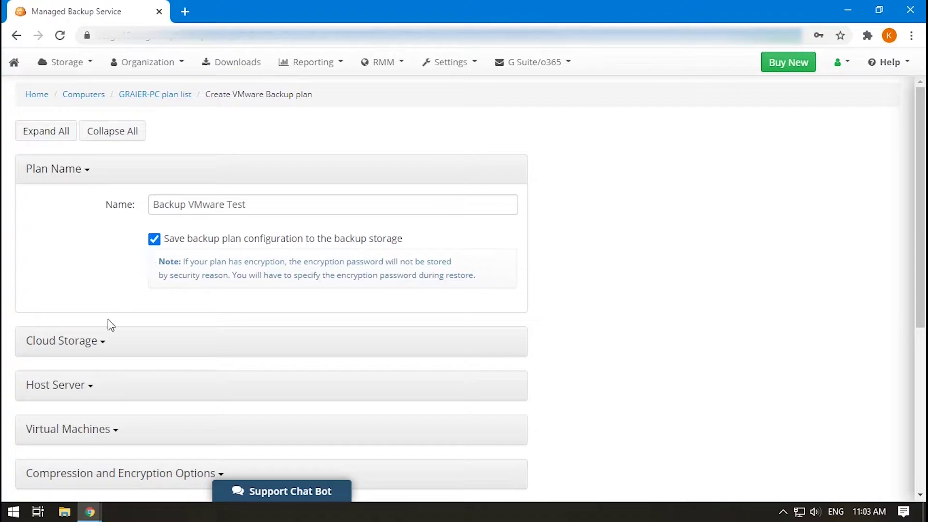
pyautogui.click(101, 341)
pyautogui.scroll(-3, 99, 348)
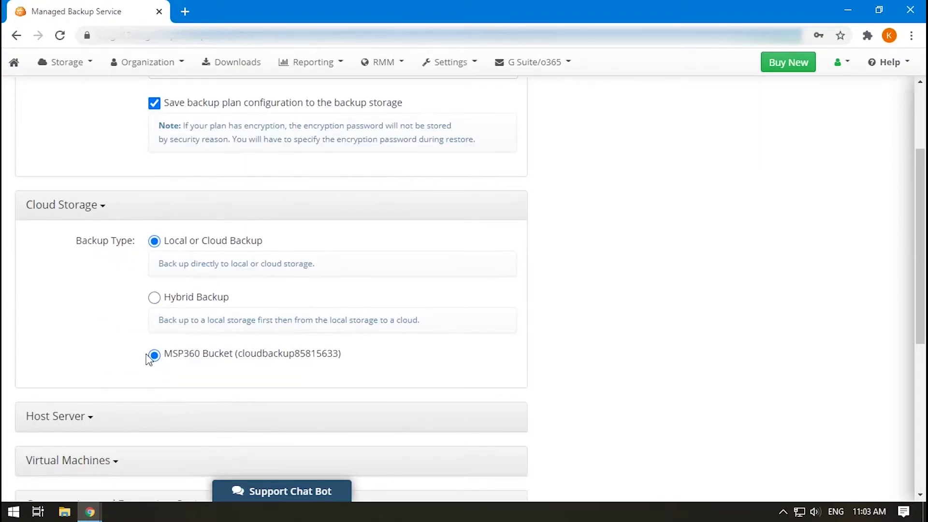
# Step: Connect the plan to the host server honore.dev.cbl.corp
pyautogui.click(94, 417)
pyautogui.scroll(-4, 99, 339)
pyautogui.click(153, 282)
pyautogui.click(187, 308)
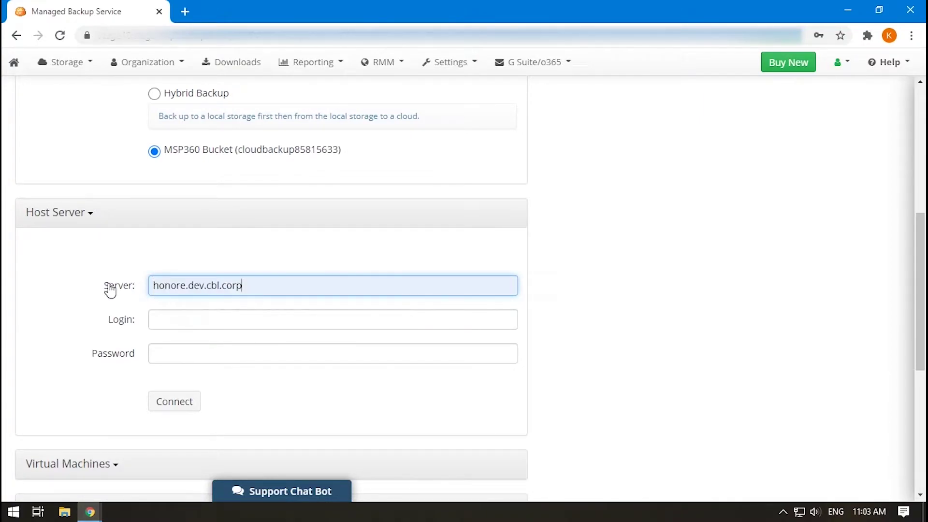
pyautogui.click(189, 404)
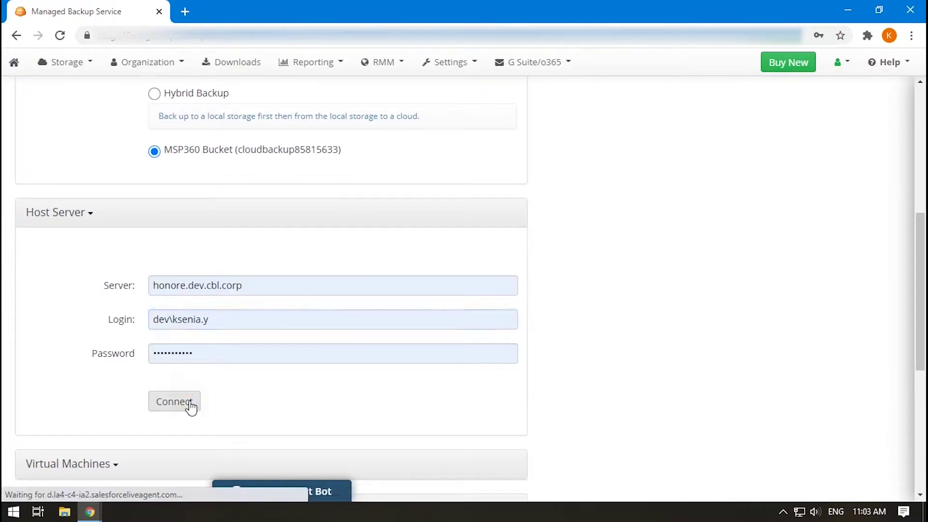
pyautogui.click(190, 404)
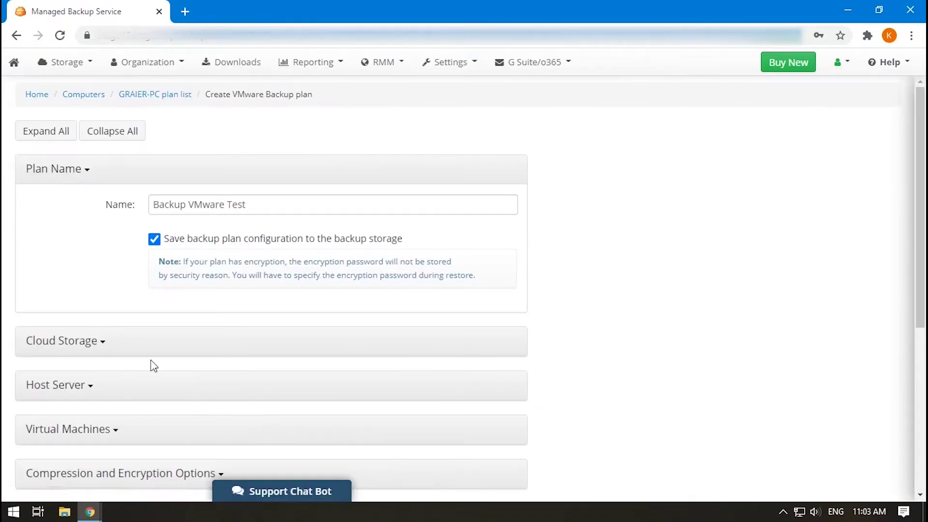
# Step: In the Virtual Machines settings, choose which machines to back up, including Linux IvanS
pyautogui.click(135, 375)
pyautogui.scroll(-7, 112, 311)
pyautogui.click(113, 306)
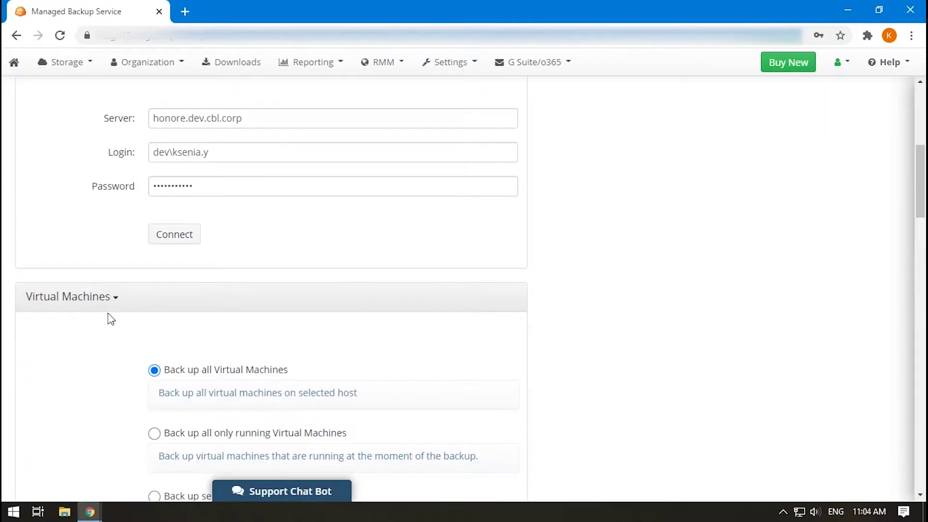
pyautogui.scroll(-15, 111, 319)
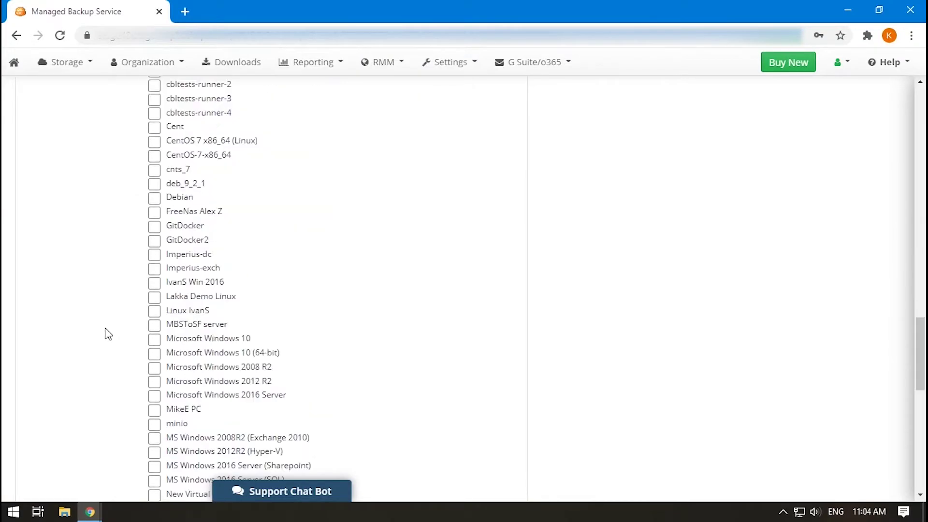
pyautogui.scroll(-5, 107, 333)
pyautogui.scroll(7, 107, 334)
pyautogui.click(148, 433)
# Step: Turn on Changed Block Tracking for the plan
pyautogui.scroll(10, 137, 211)
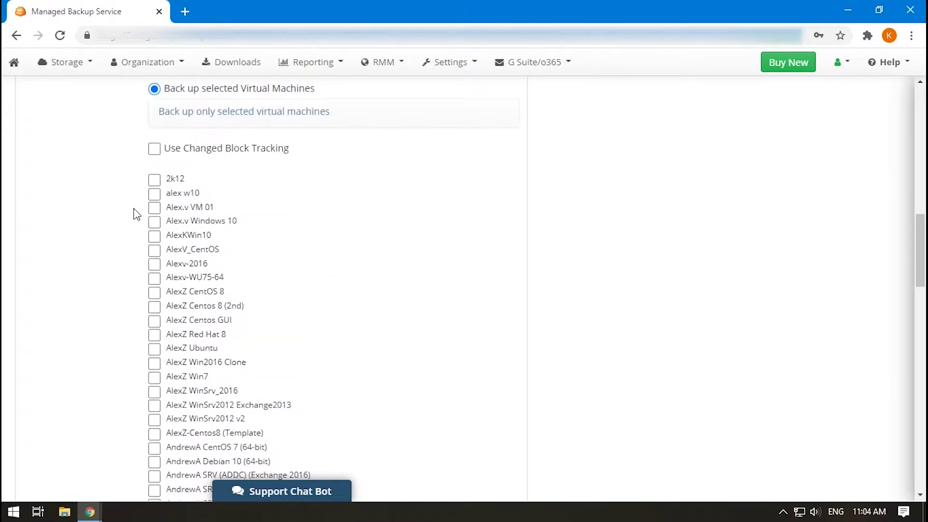
pyautogui.scroll(3, 137, 214)
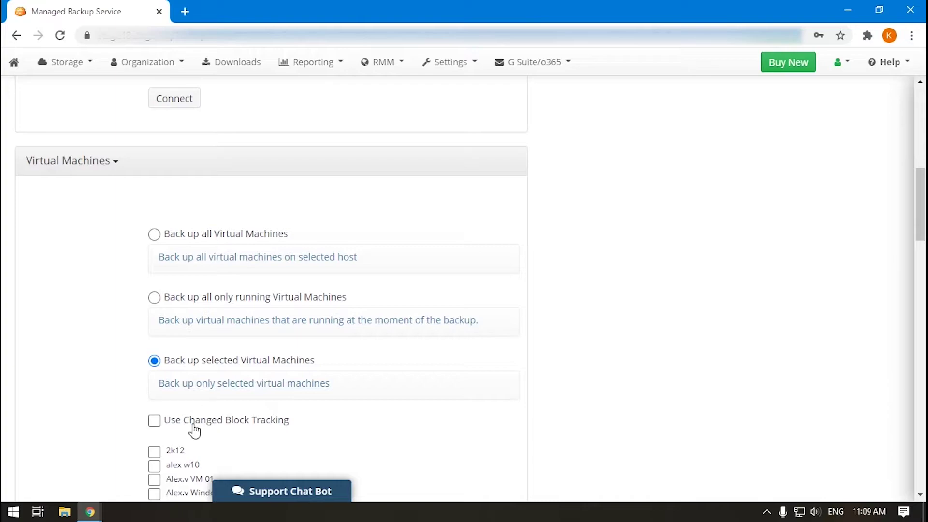
pyautogui.click(154, 420)
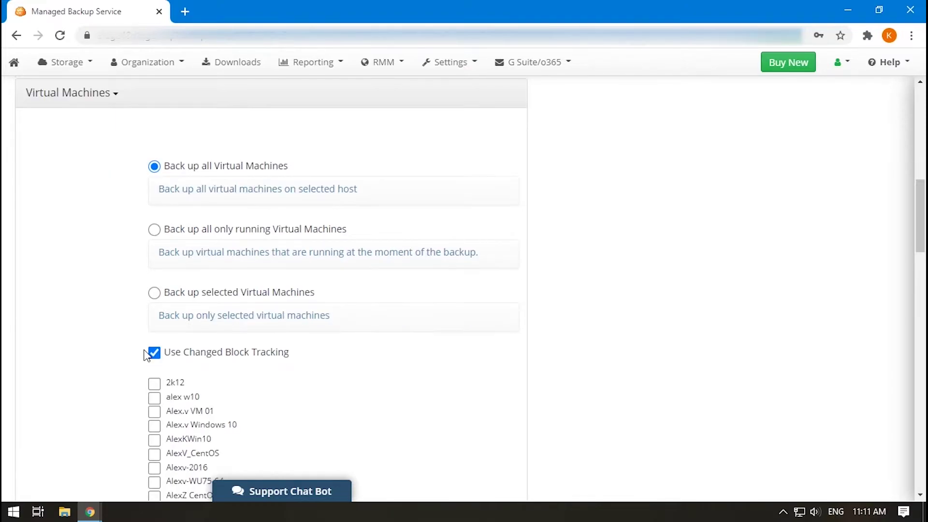
pyautogui.scroll(-20, 147, 355)
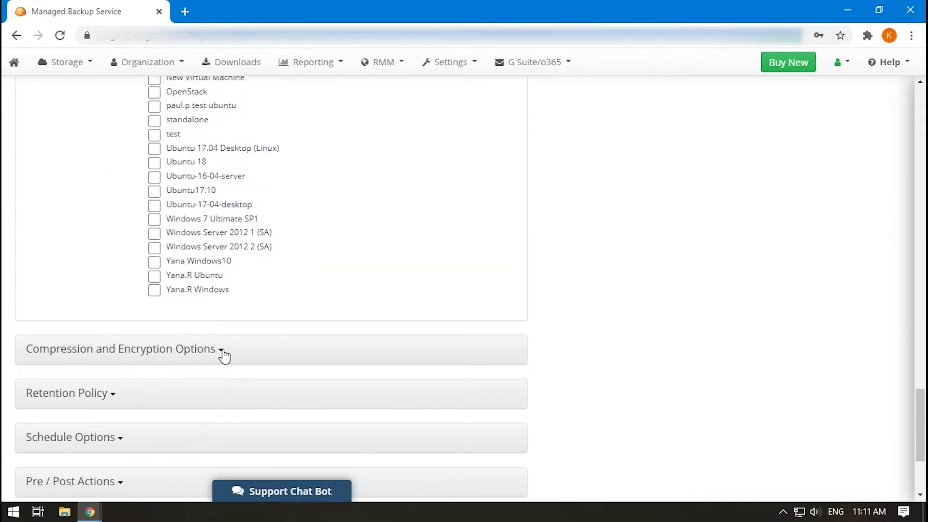
# Step: Switch to a custom retention policy that deletes versions older than 1 day
pyautogui.click(222, 350)
pyautogui.scroll(-4, 141, 327)
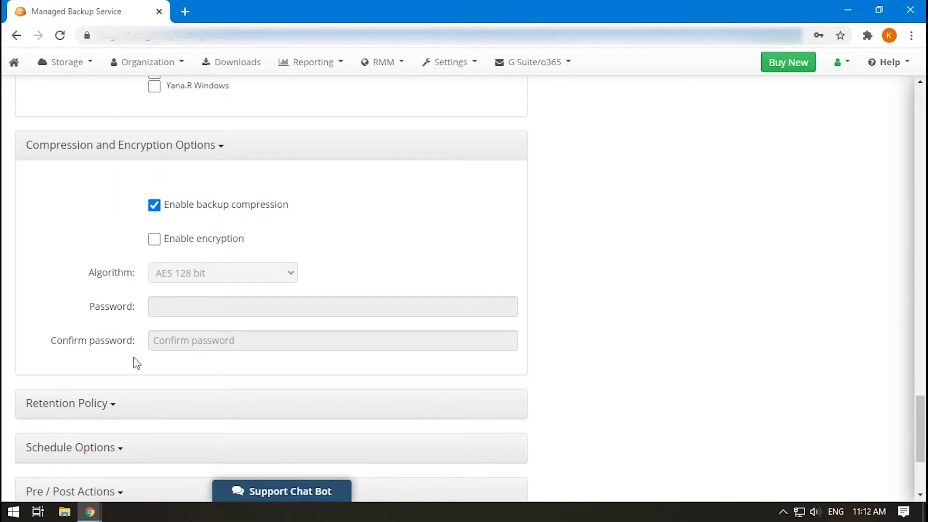
pyautogui.scroll(-1, 137, 362)
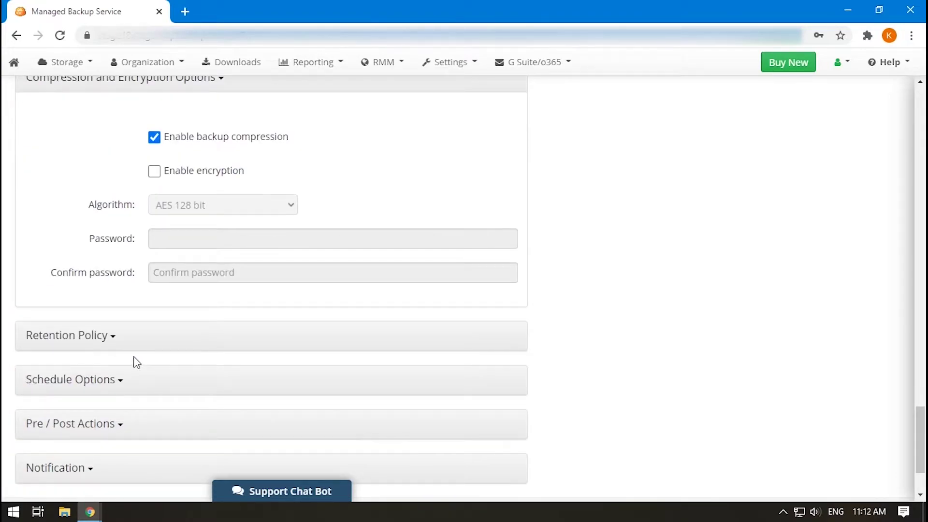
pyautogui.click(109, 338)
pyautogui.scroll(-3, 104, 363)
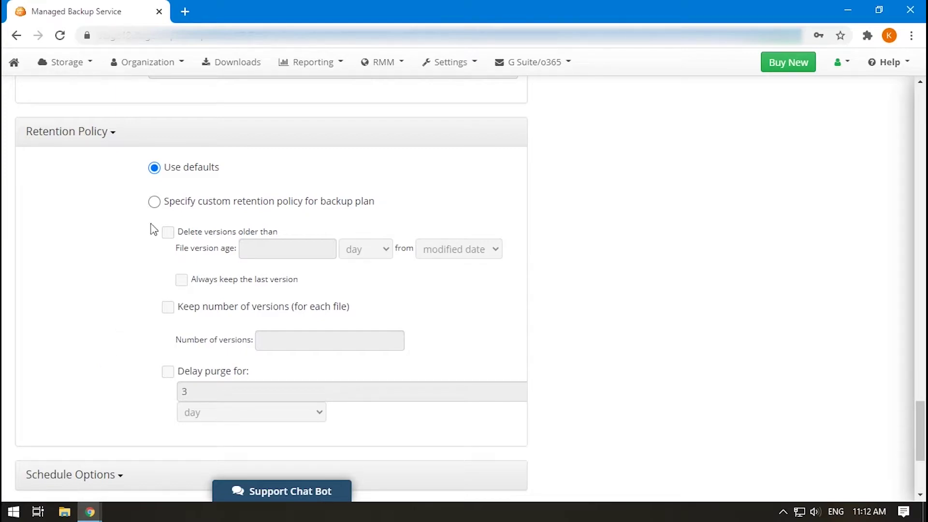
pyautogui.click(154, 202)
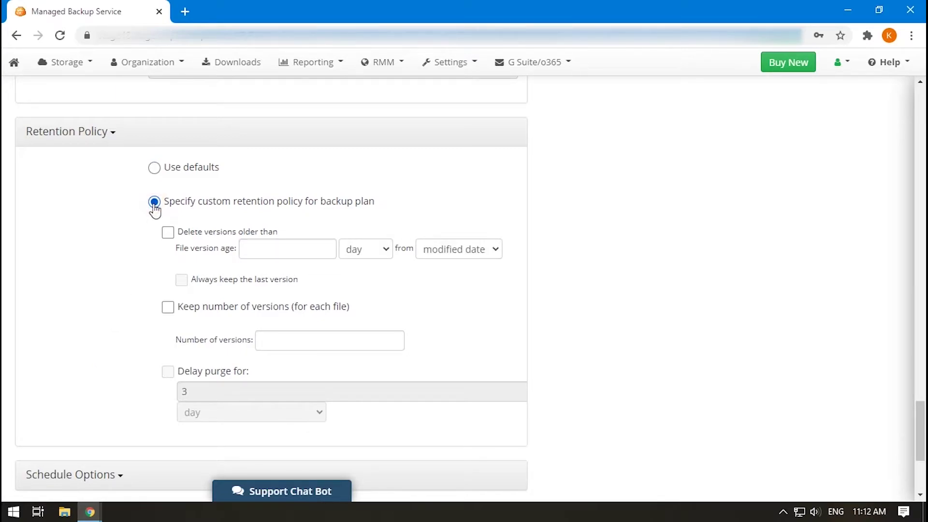
pyautogui.click(168, 232)
pyautogui.click(269, 250)
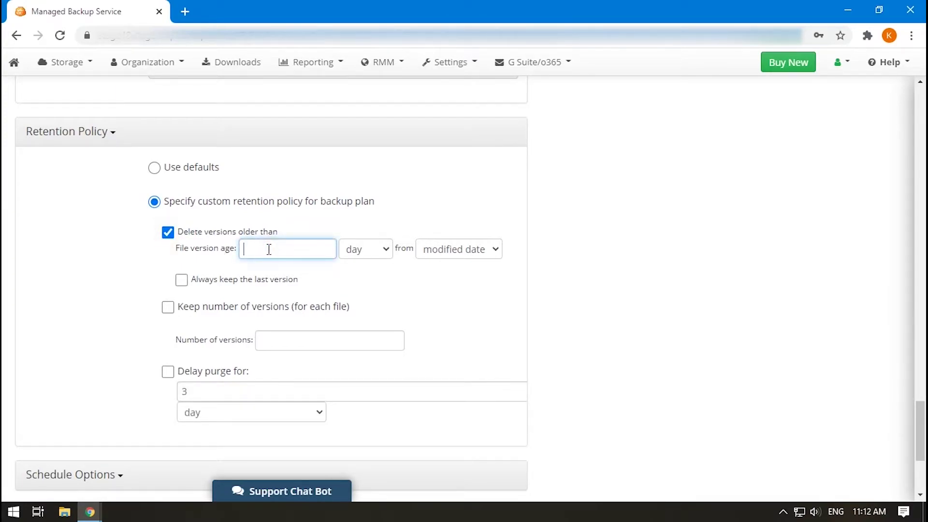
pyautogui.write('1')
# Step: Keep 3 versions per file
pyautogui.click(167, 310)
pyautogui.click(284, 343)
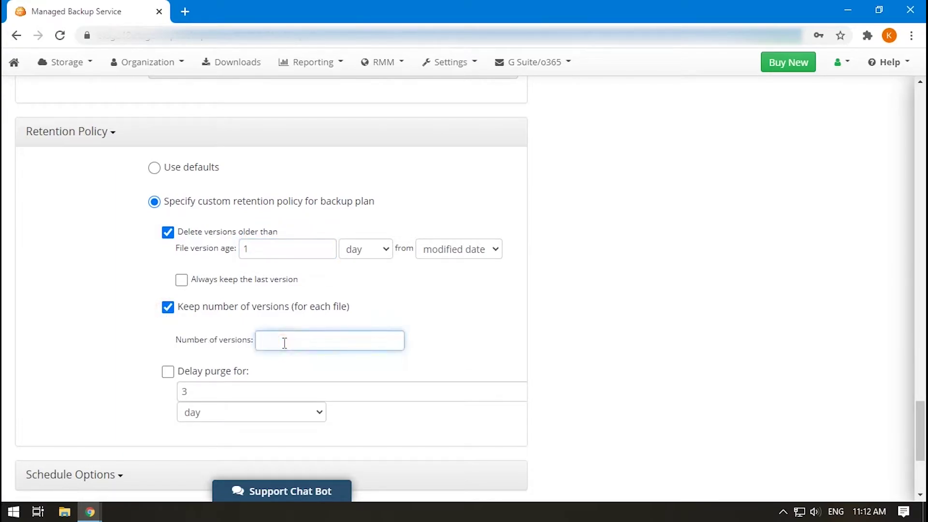
pyautogui.write('3')
# Step: Make the Incremental Backup recur daily
pyautogui.scroll(-3, 225, 382)
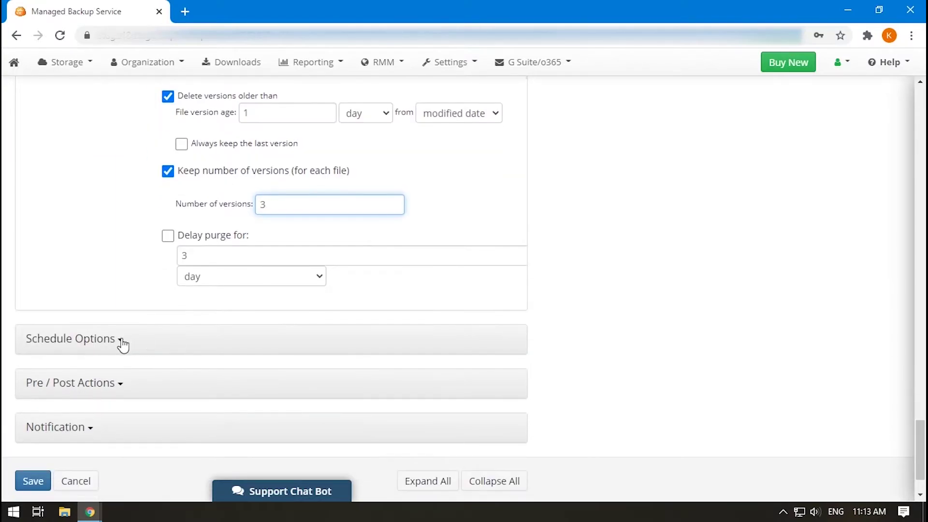
pyautogui.click(121, 341)
pyautogui.scroll(-2, 108, 370)
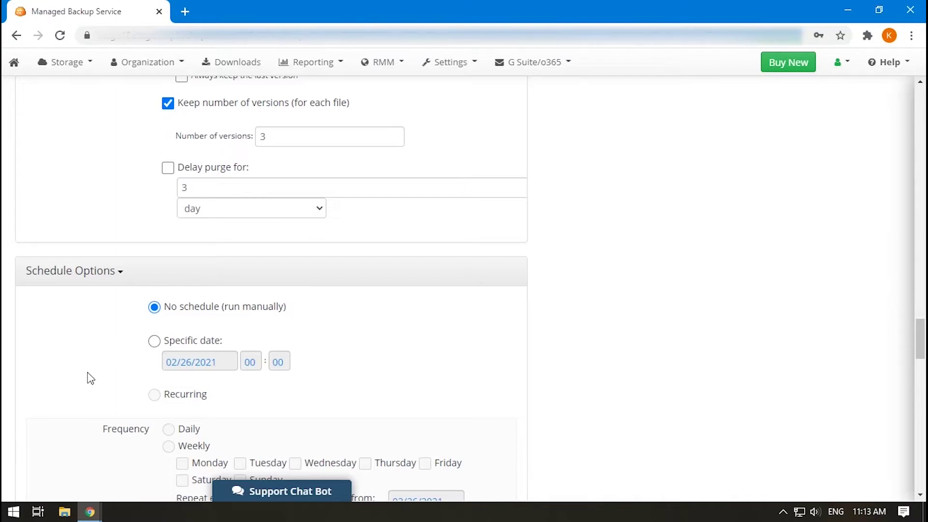
pyautogui.scroll(-3, 90, 379)
pyautogui.scroll(-10, 90, 378)
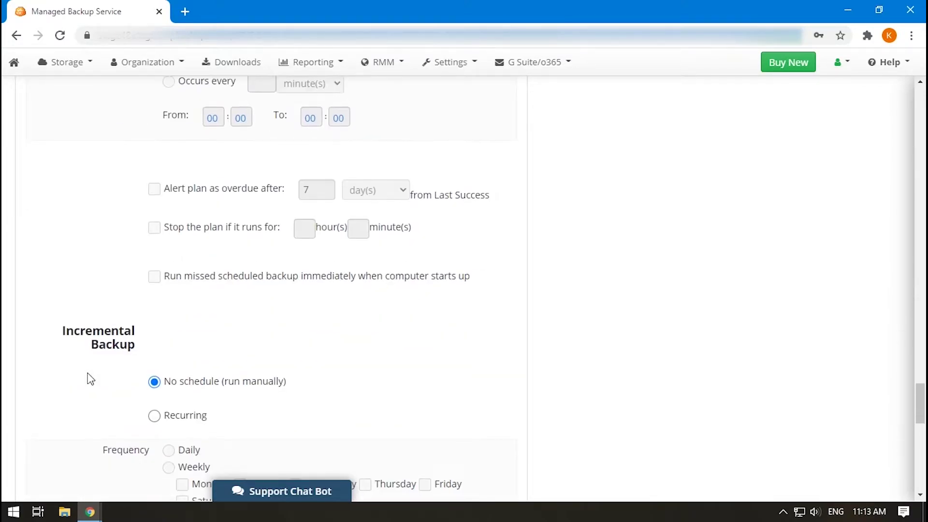
pyautogui.click(155, 352)
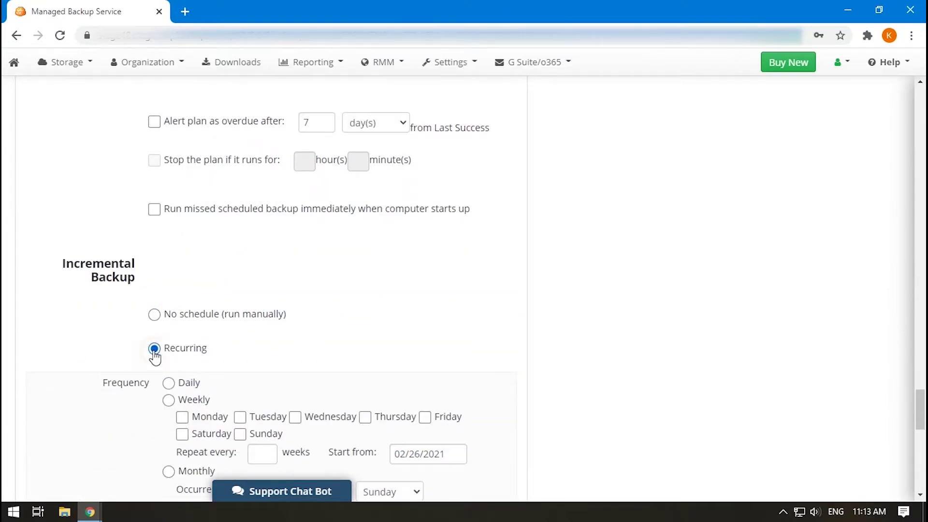
pyautogui.click(169, 385)
# Step: Set the main backup schedule to run manually only
pyautogui.scroll(15, 111, 305)
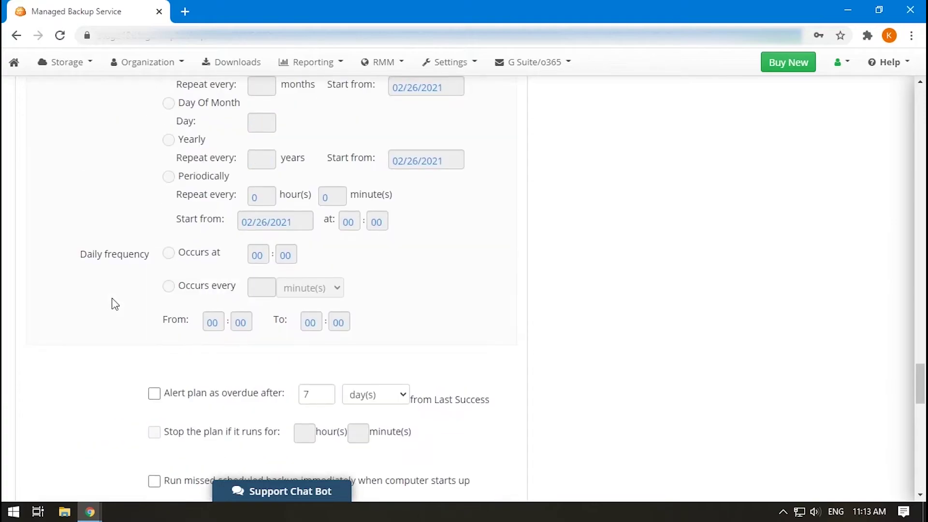
pyautogui.click(153, 325)
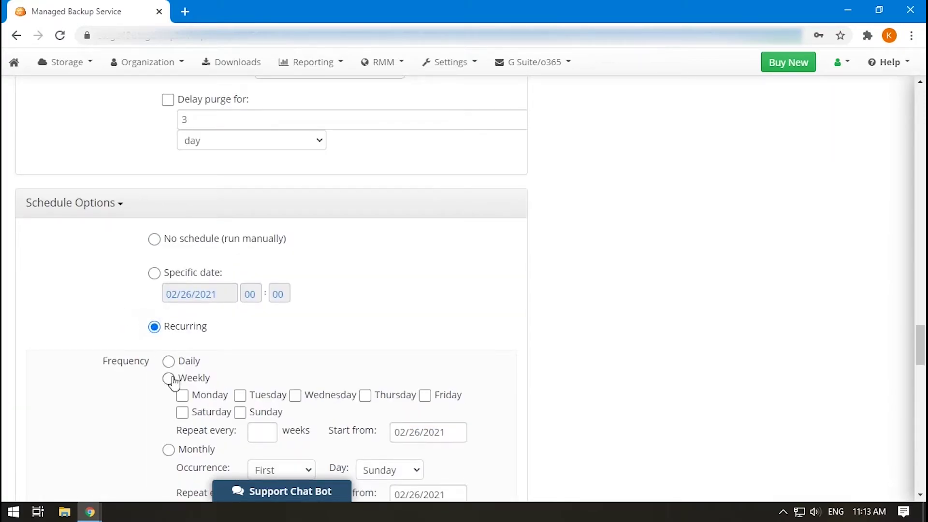
pyautogui.click(171, 380)
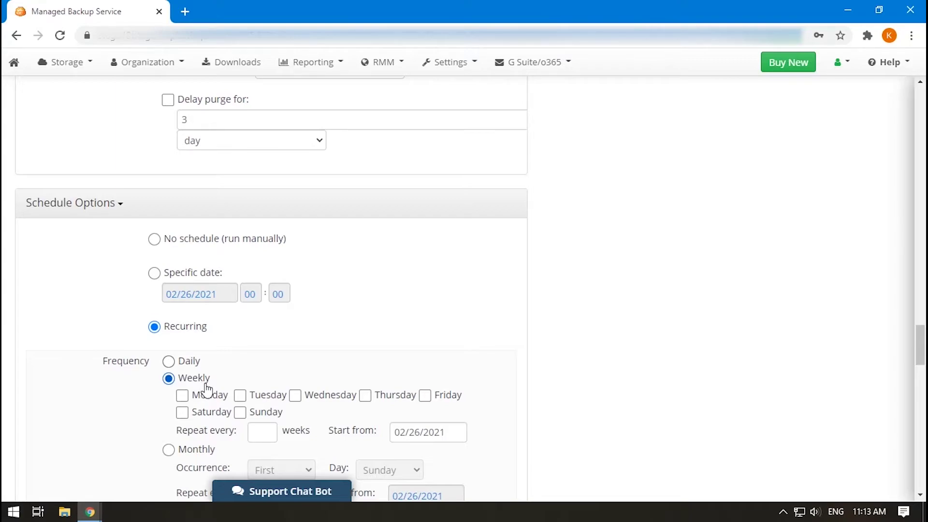
pyautogui.click(175, 240)
pyautogui.scroll(-12, 104, 327)
pyautogui.scroll(-12, 104, 328)
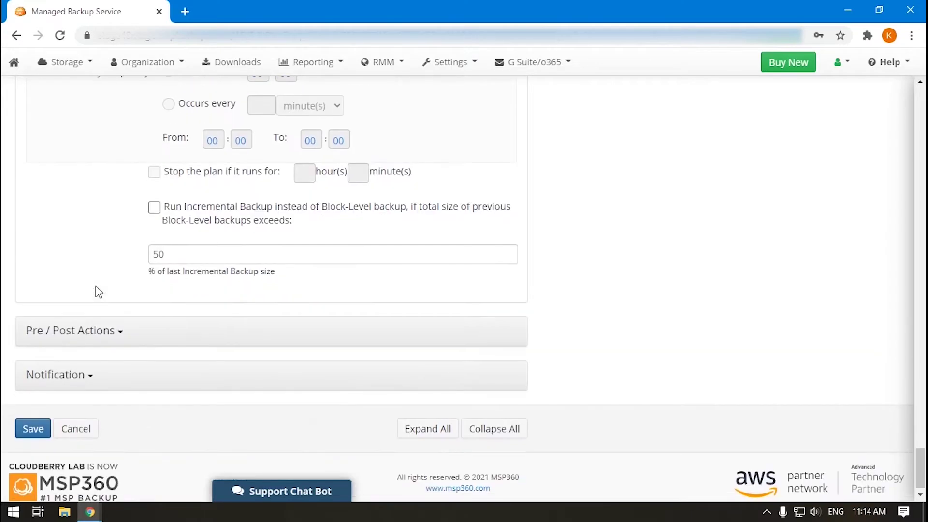
# Step: Review the Pre / Post Actions settings
pyautogui.click(122, 333)
pyautogui.scroll(-3, 121, 333)
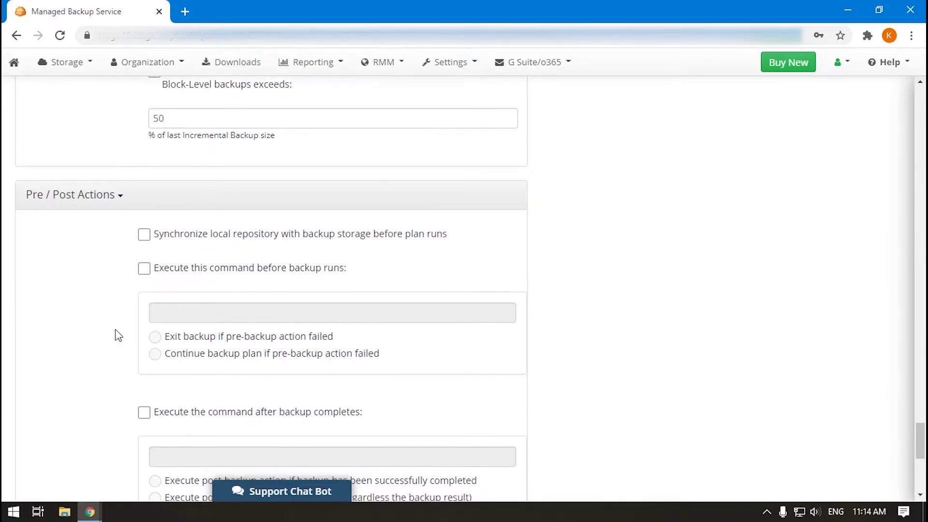
pyautogui.scroll(-3, 116, 296)
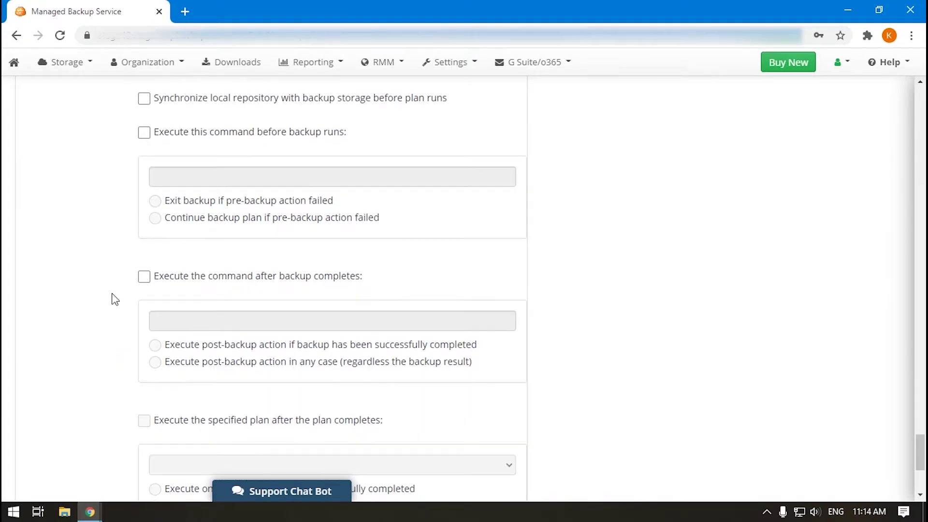
pyautogui.scroll(-3, 132, 292)
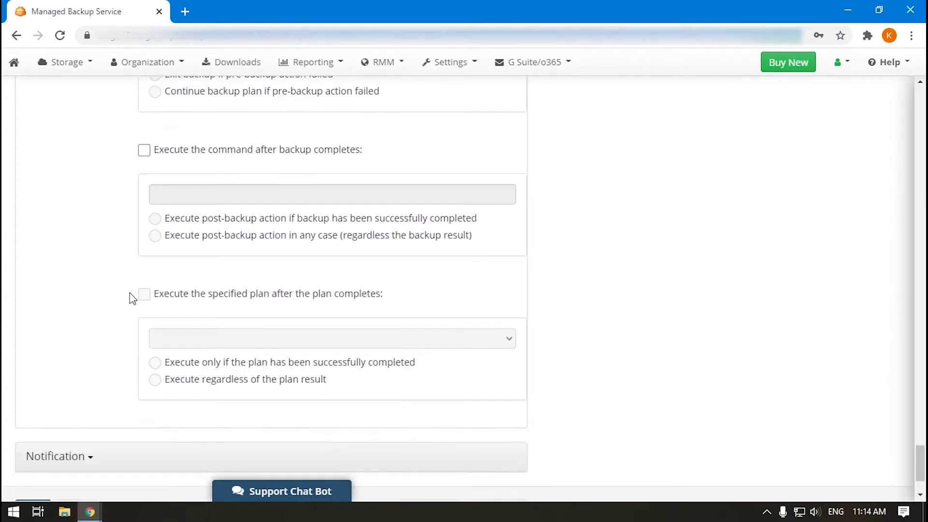
pyautogui.moveTo(157, 299)
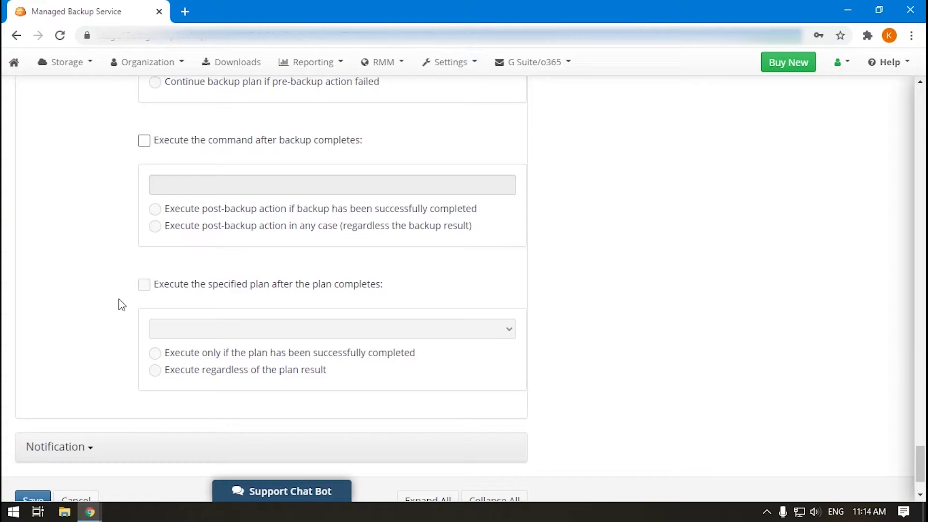
pyautogui.scroll(-2, 93, 359)
# Step: Review the Notification settings
pyautogui.click(93, 358)
pyautogui.scroll(-7, 95, 342)
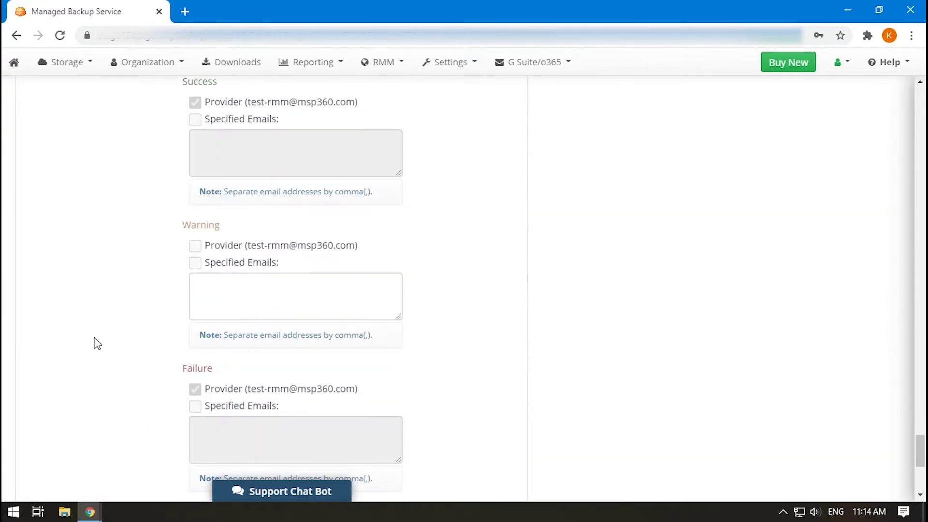
pyautogui.scroll(-6, 94, 342)
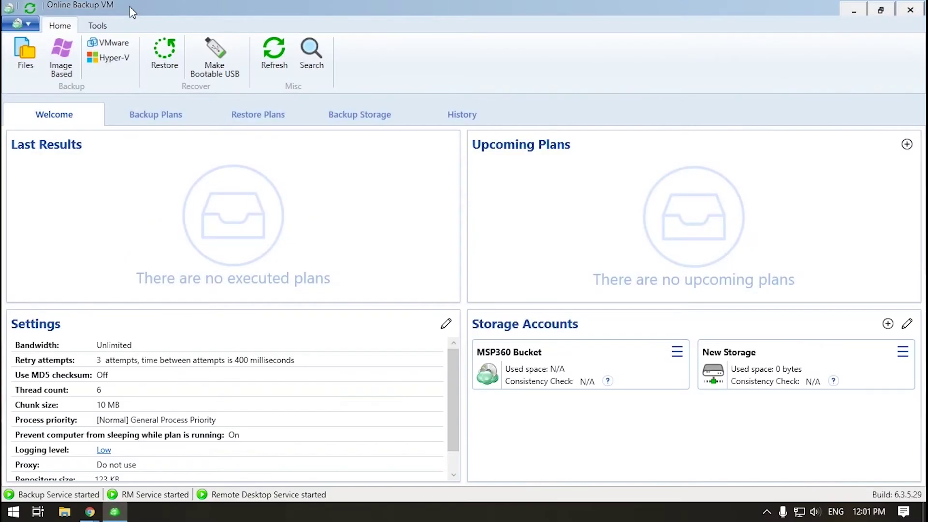
# Step: Start a VMware plan in the agent to MSP360 Bucket, naming it with 'Agent test'
pyautogui.click(126, 44)
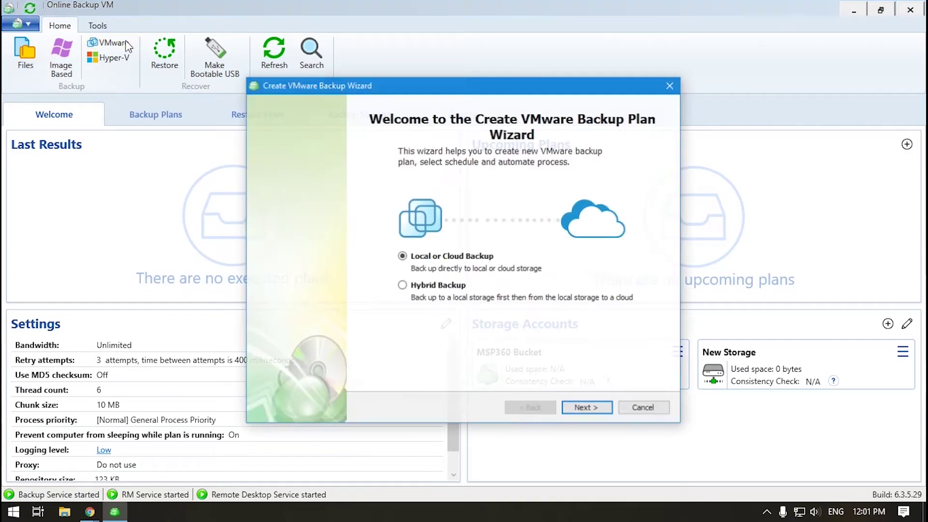
pyautogui.click(587, 409)
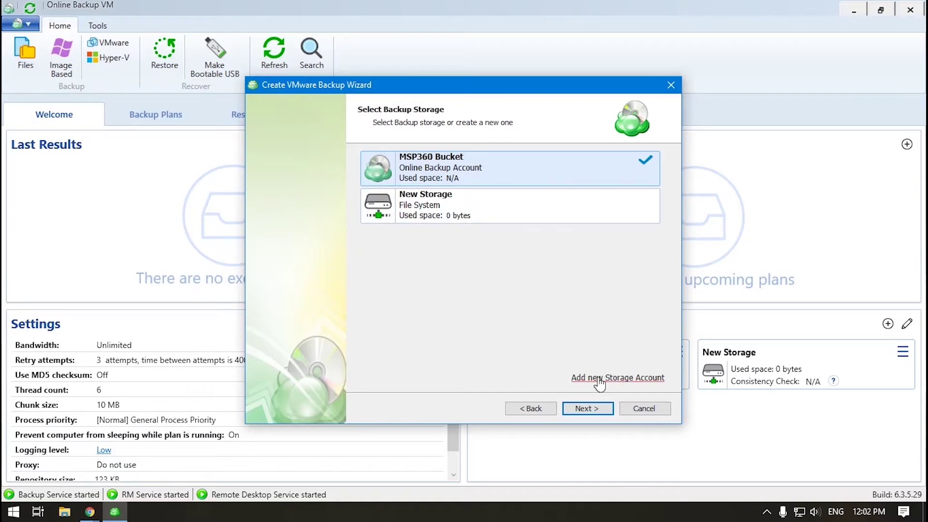
pyautogui.click(587, 408)
pyautogui.moveTo(467, 157); pyautogui.dragTo(561, 157)
pyautogui.write('Agent test')
pyautogui.click(587, 408)
# Step: Enter host honore.dev.cbl.corp with the account's login and password
pyautogui.write('honore.dev.cbl.corp')
pyautogui.press('Tab')
pyautogui.write('dev\\ksenia.y')
pyautogui.press('Tab')
pyautogui.write('***********')
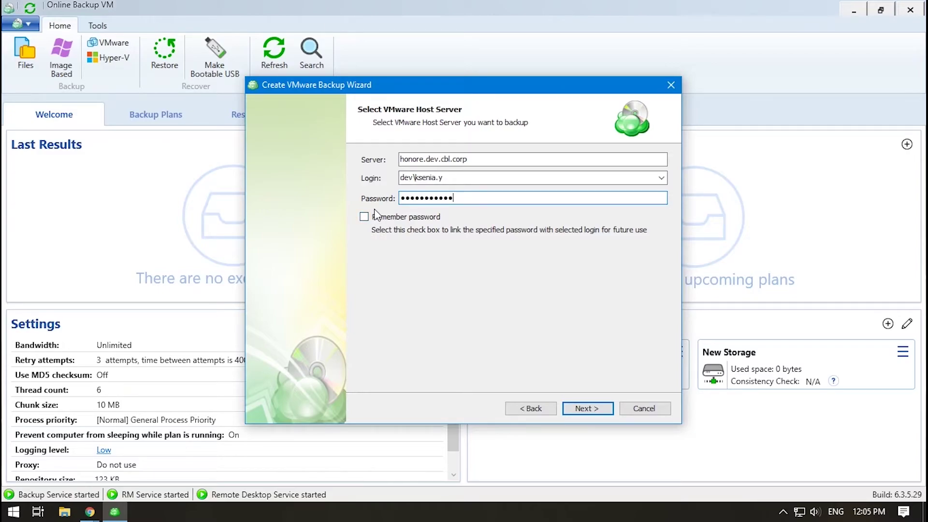
# Step: Connect to the host and select only the Linux IvanS virtual machine
pyautogui.click(588, 410)
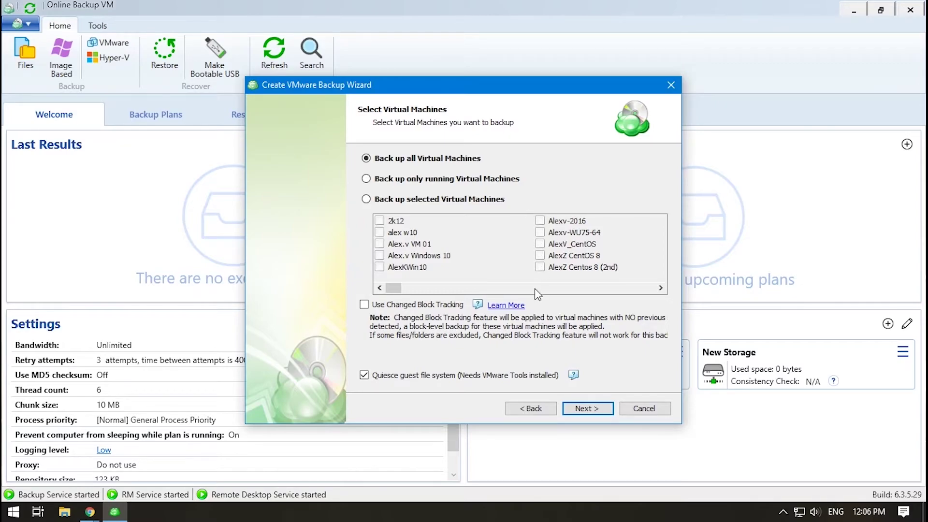
pyautogui.click(366, 181)
pyautogui.click(366, 199)
pyautogui.hscroll(3, 503, 260)
pyautogui.hscroll(6, 503, 261)
pyautogui.hscroll(4, 506, 262)
pyautogui.hscroll(1, 509, 262)
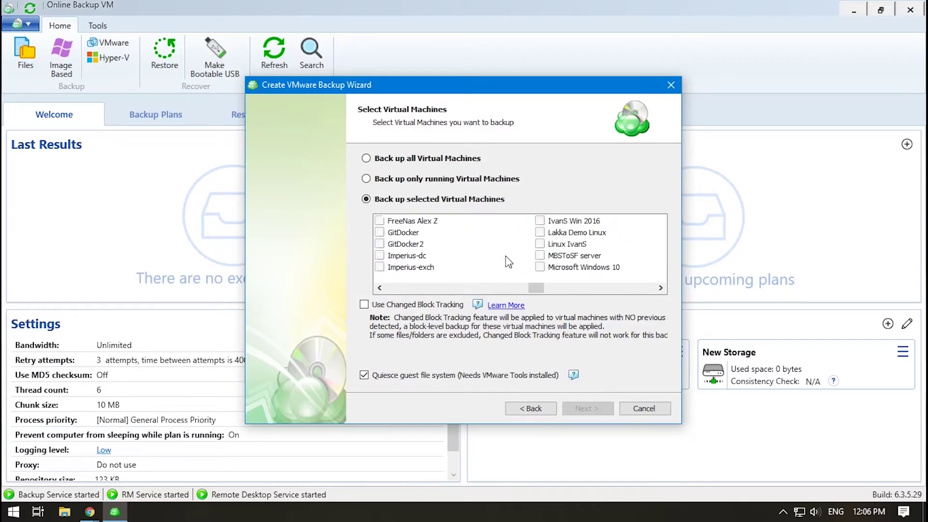
pyautogui.click(540, 244)
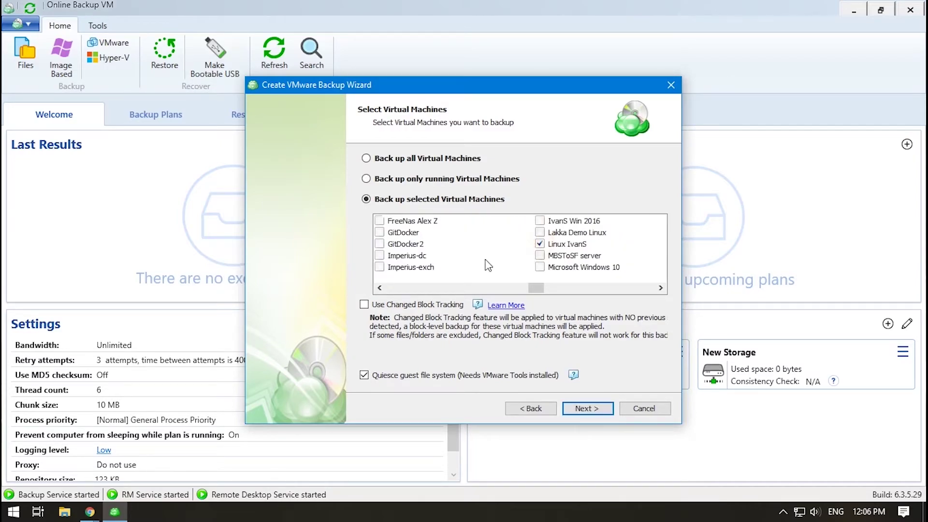
# Step: Enable Changed Block Tracking and accept its warning
pyautogui.click(364, 305)
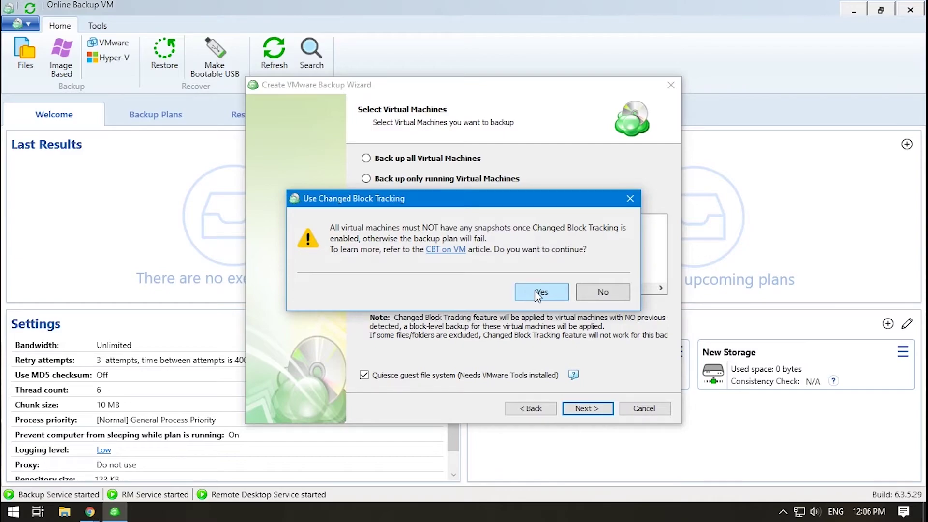
pyautogui.click(537, 292)
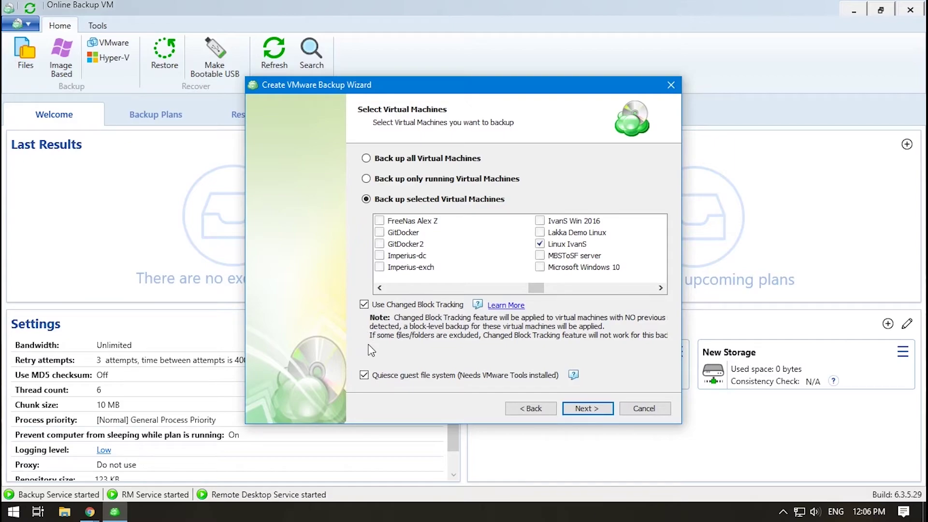
pyautogui.click(584, 409)
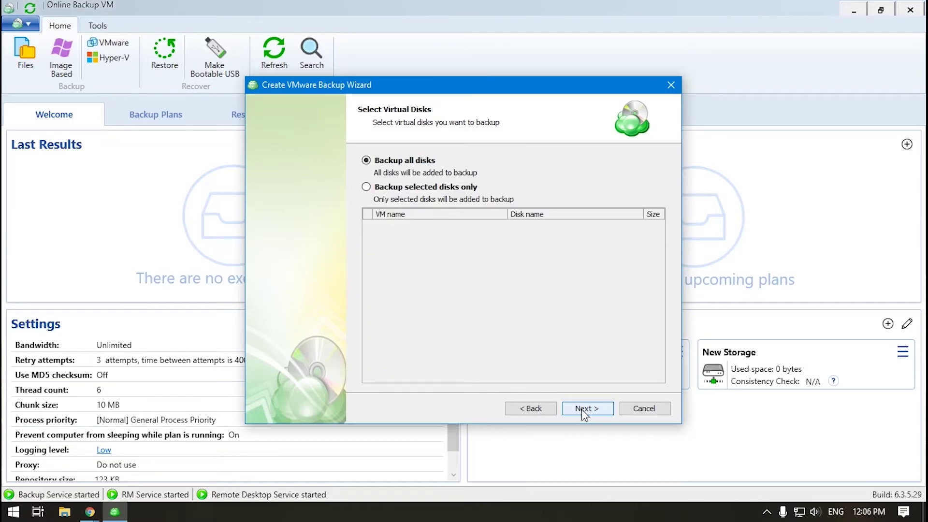
# Step: Back up all disks with compression enabled and no encryption
pyautogui.click(583, 410)
pyautogui.click(364, 155)
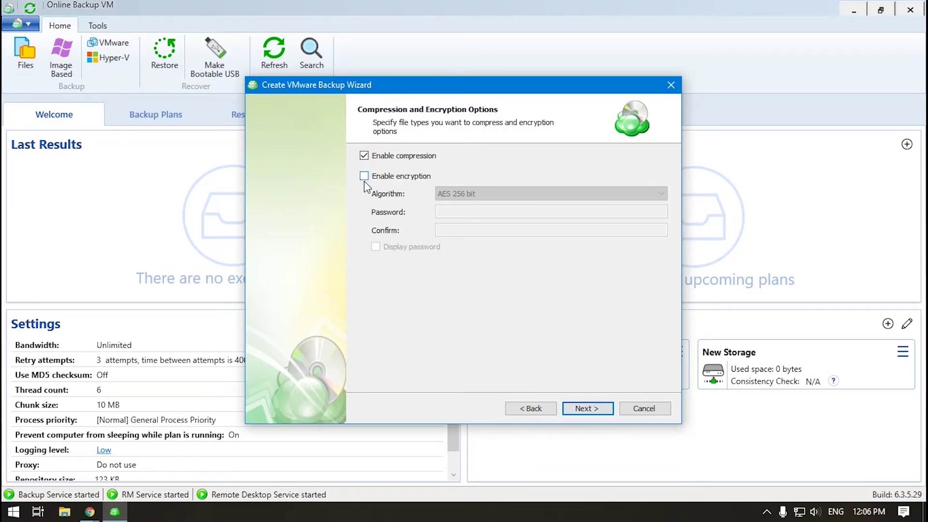
pyautogui.click(586, 410)
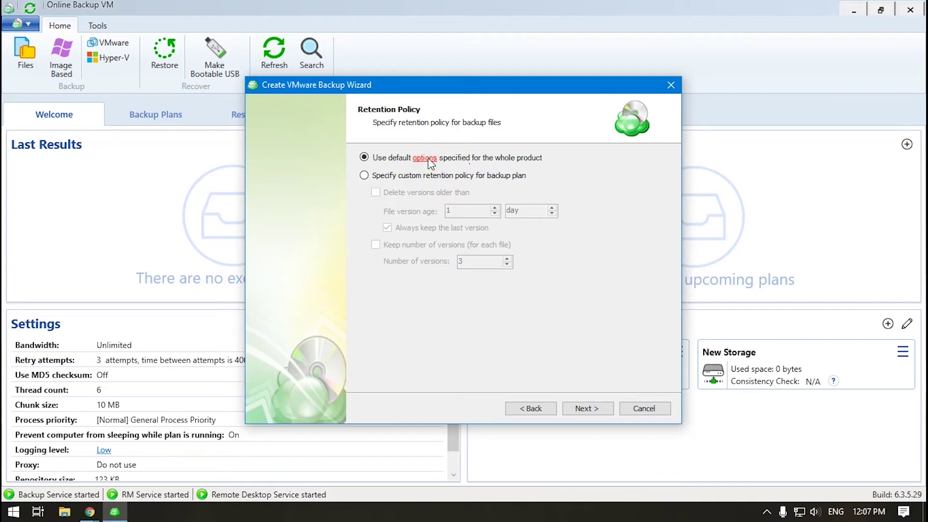
# Step: Review the product-wide retention options and keep the default retention policy
pyautogui.click(425, 158)
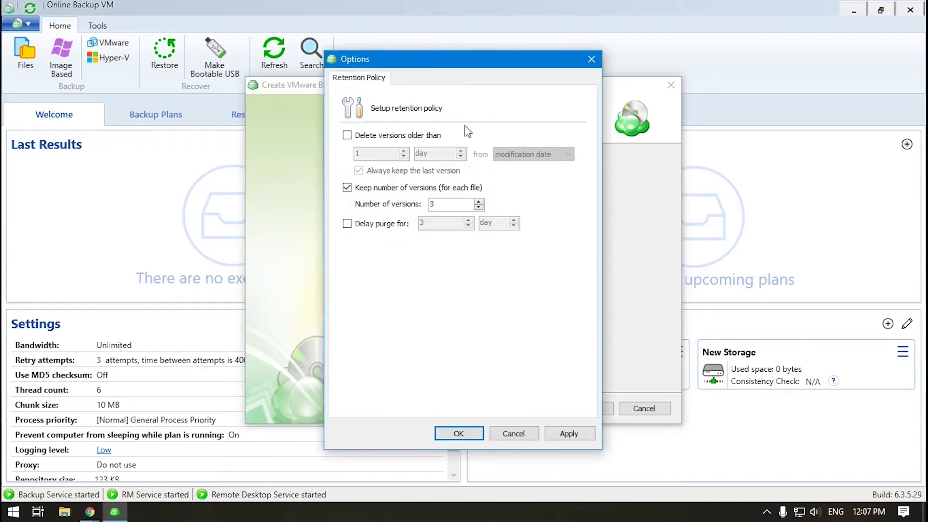
pyautogui.click(517, 434)
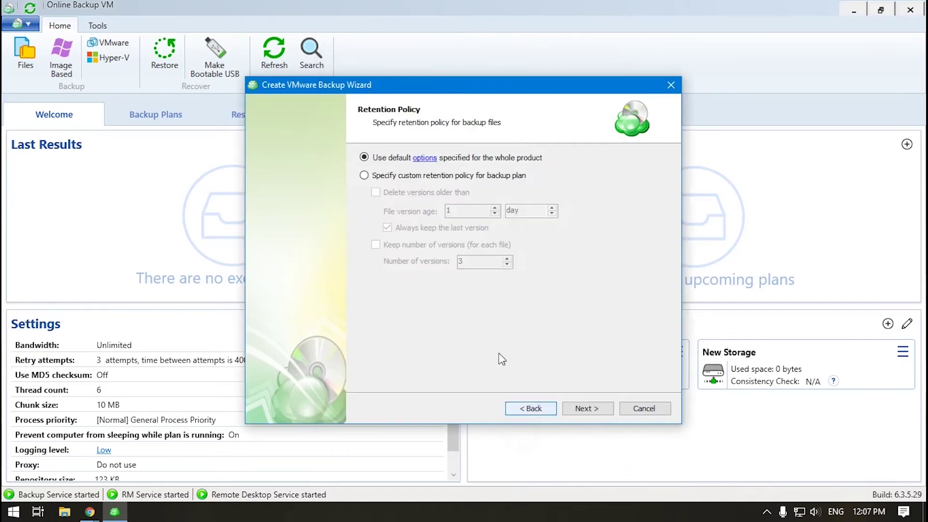
pyautogui.click(364, 176)
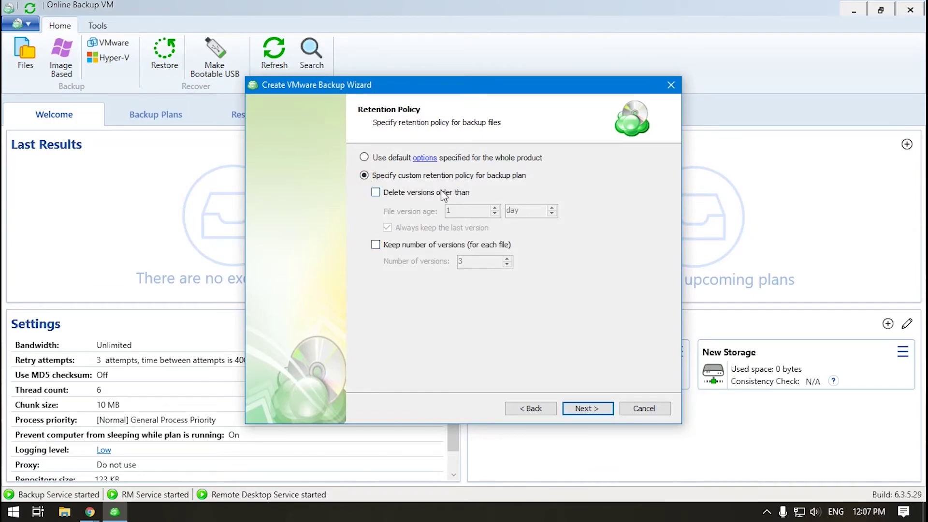
pyautogui.click(364, 157)
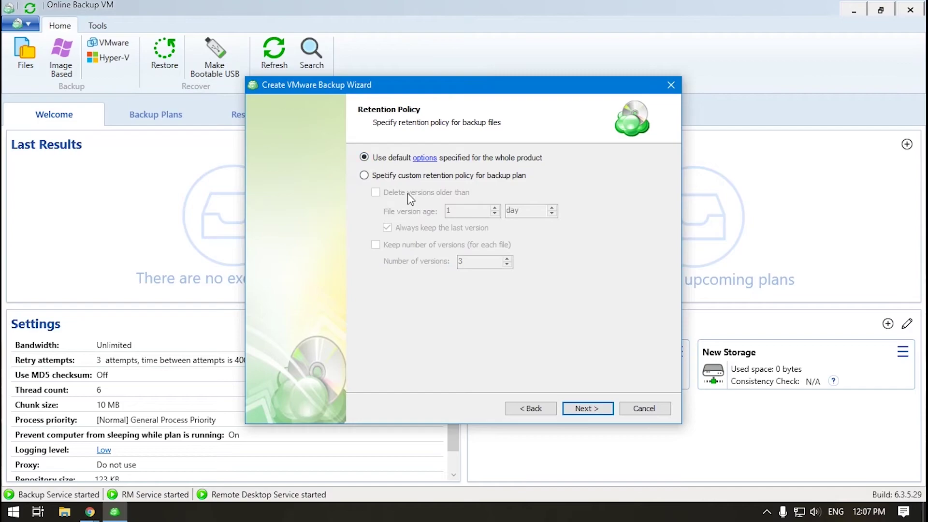
# Step: Preview the recurring template schedule options, then return to the schedule choices
pyautogui.click(600, 410)
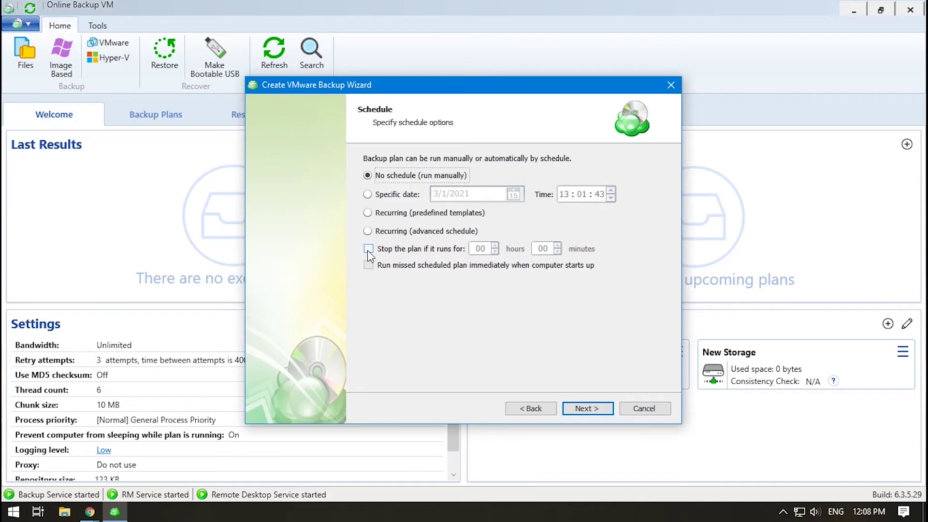
pyautogui.click(368, 213)
pyautogui.click(582, 408)
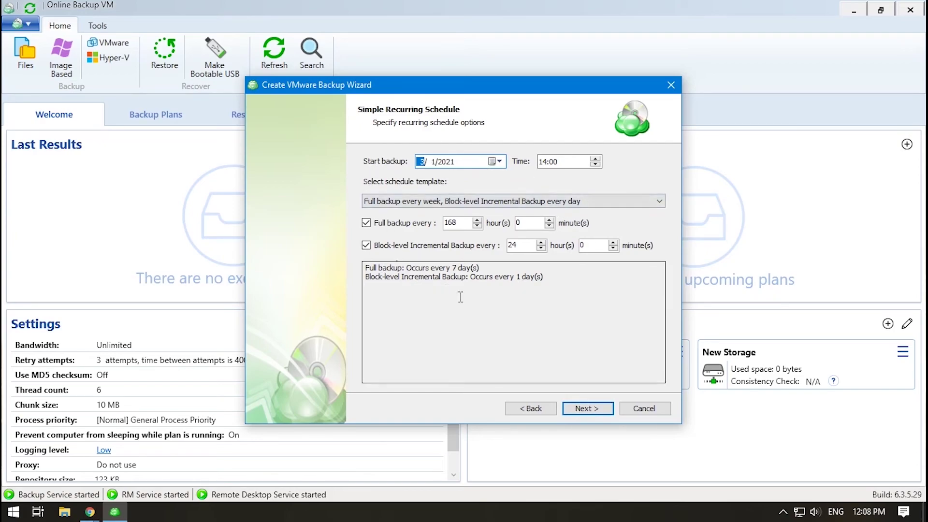
pyautogui.click(531, 409)
# Step: Choose an advanced recurring schedule including block-level incremental backups
pyautogui.click(367, 203)
pyautogui.press('Return')
pyautogui.click(436, 158)
pyautogui.click(543, 356)
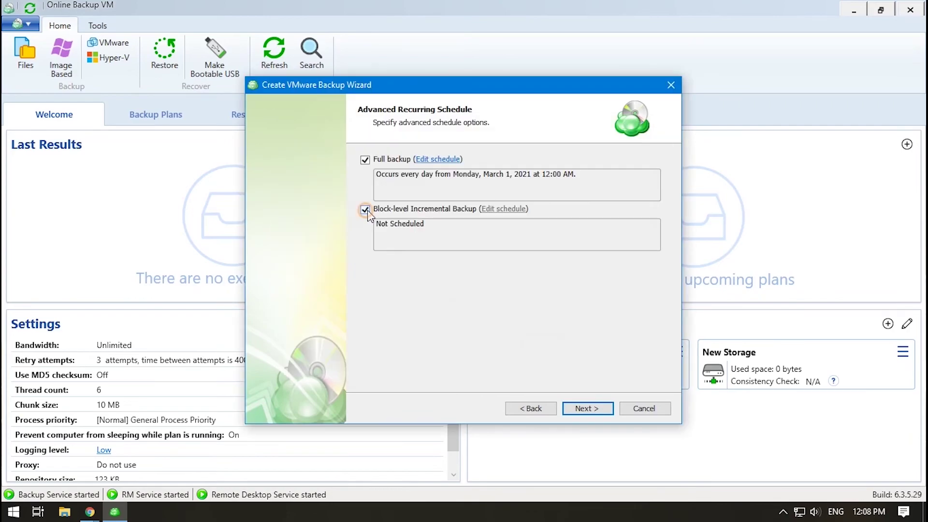
pyautogui.click(556, 356)
pyautogui.click(531, 408)
pyautogui.click(587, 408)
pyautogui.click(587, 408)
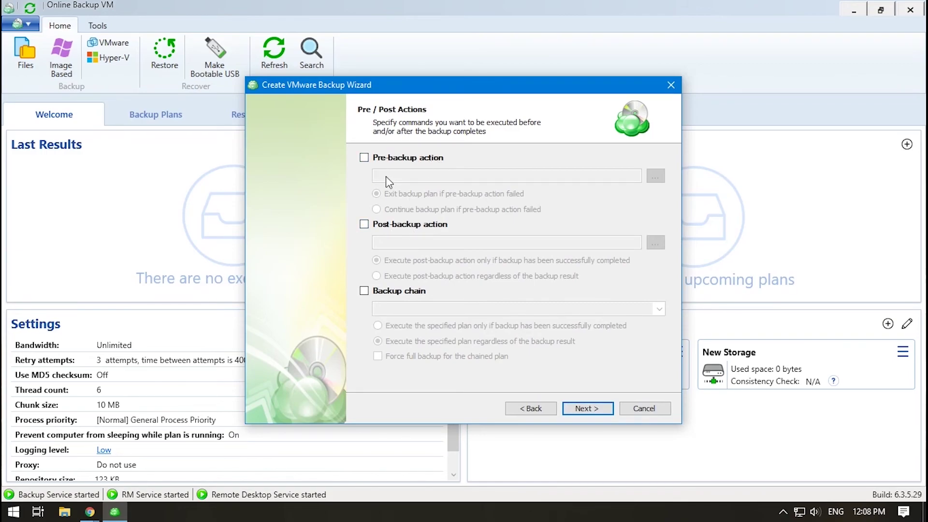
# Step: Leave backup chaining off and keep e-mail notification on backup failure, continuing to the Summary
pyautogui.click(364, 291)
pyautogui.click(660, 310)
pyautogui.click(660, 309)
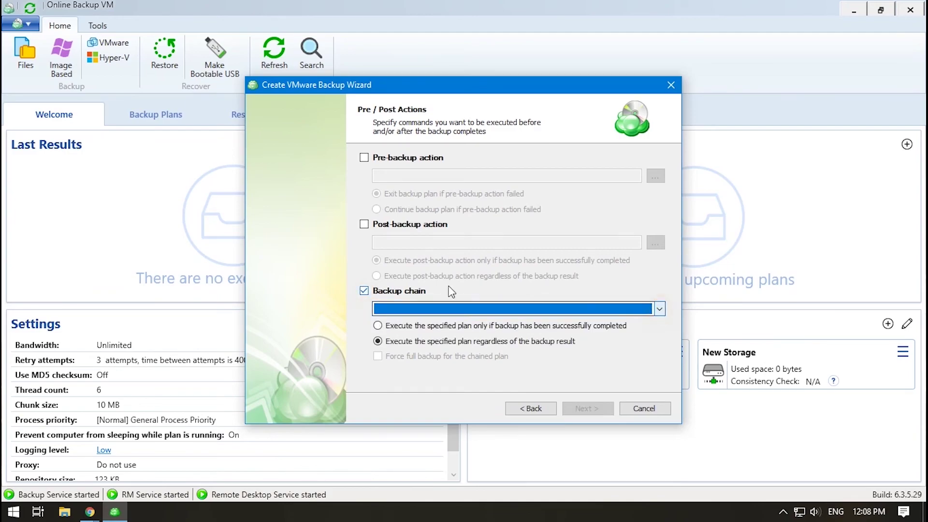
pyautogui.click(365, 291)
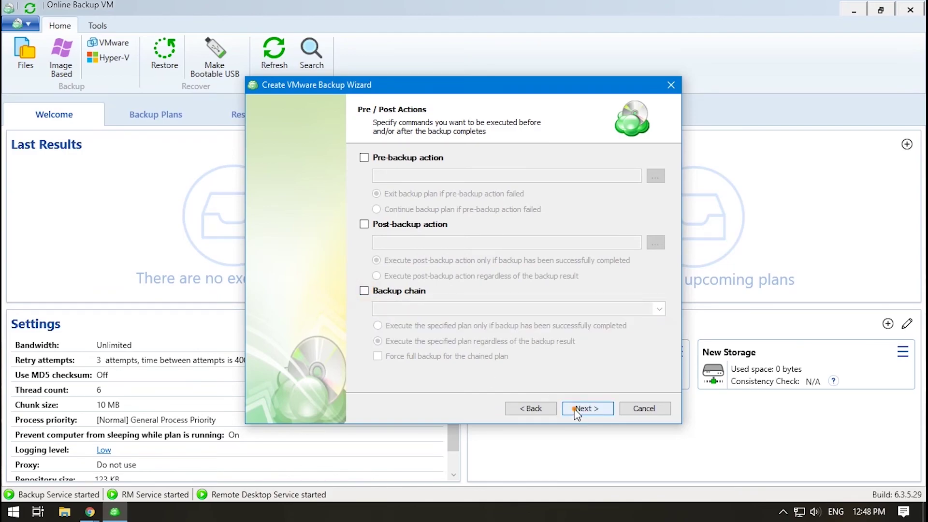
pyautogui.click(575, 407)
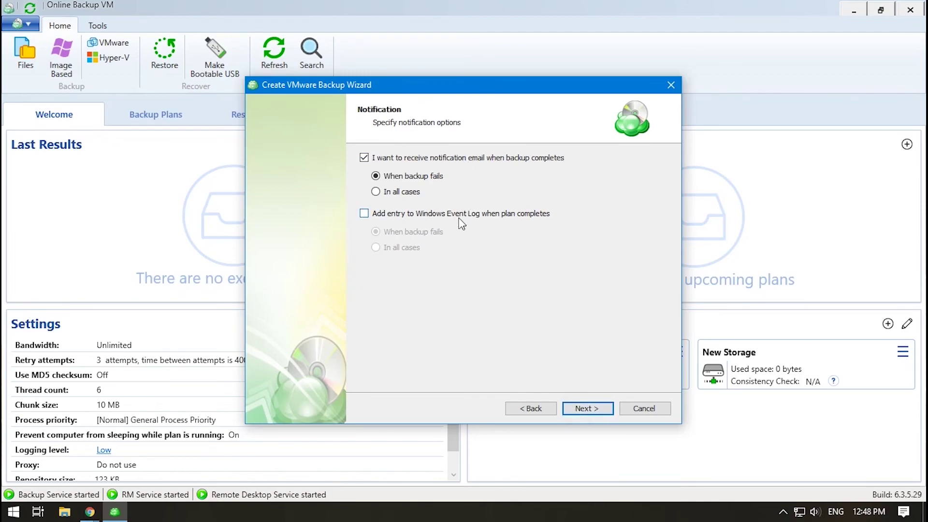
pyautogui.click(575, 410)
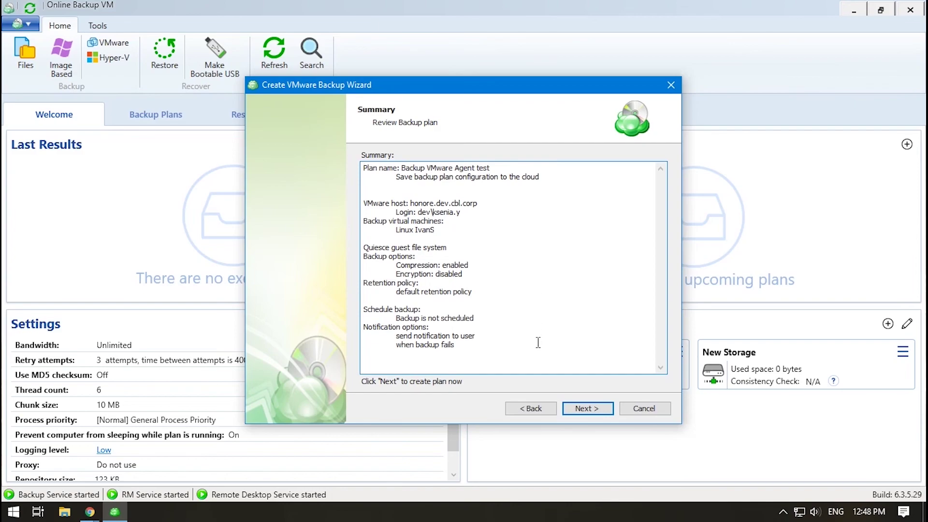
# Step: Create the 'Backup VMware Agent test' plan and expand its details in the Backup Plans list
pyautogui.click(579, 410)
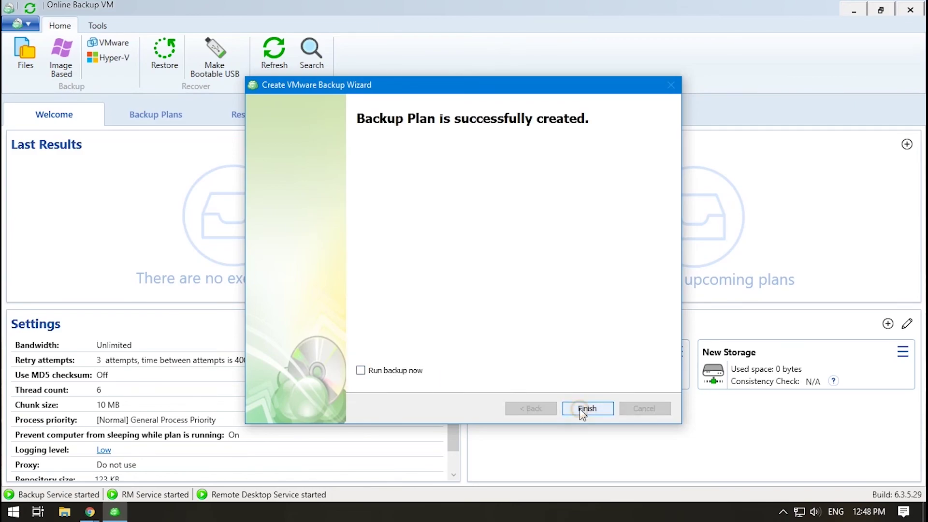
pyautogui.click(587, 408)
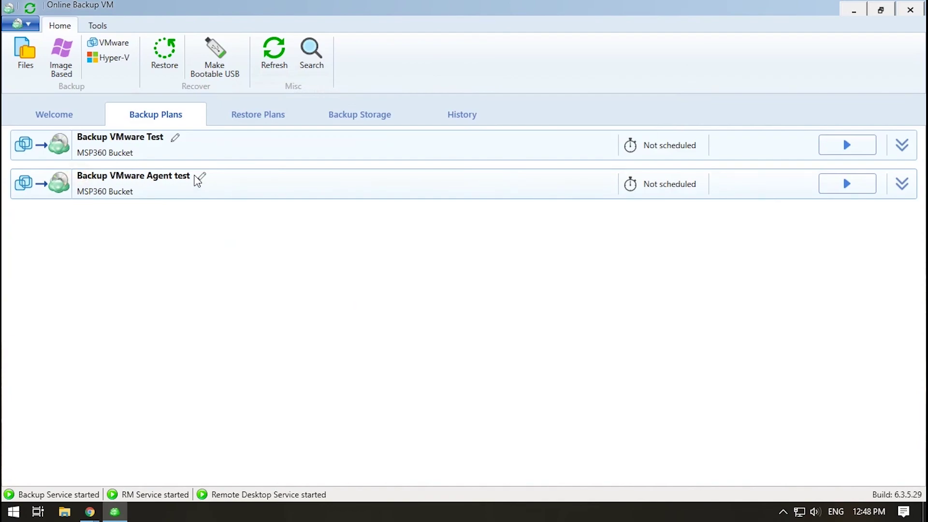
pyautogui.click(196, 185)
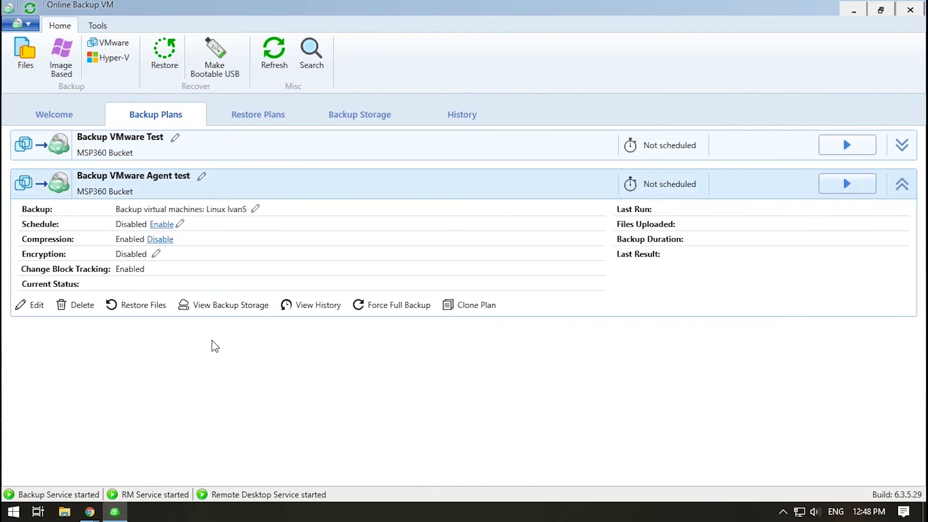